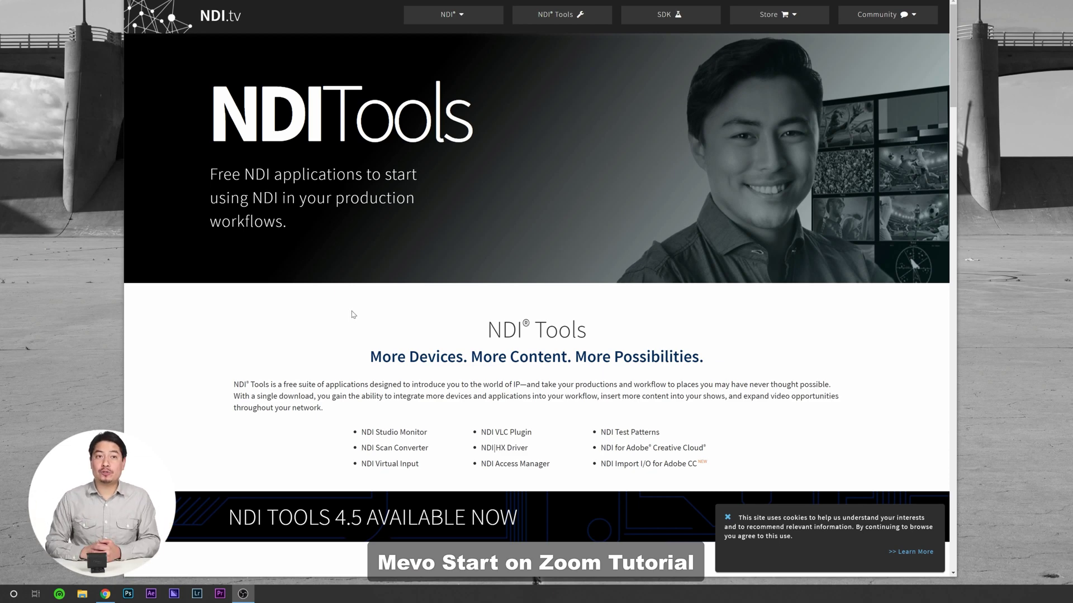
Jump to the NDI Tools download cards and highlight NDI Virtual Input in the Windows list
scroll(352, 311, "down", 6)
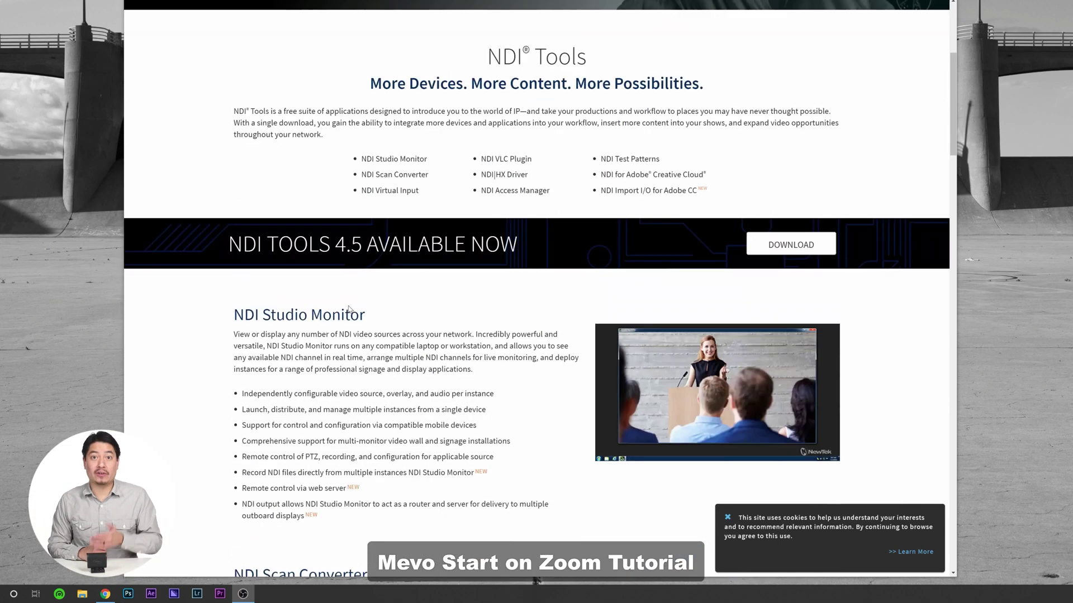
left_click(796, 149)
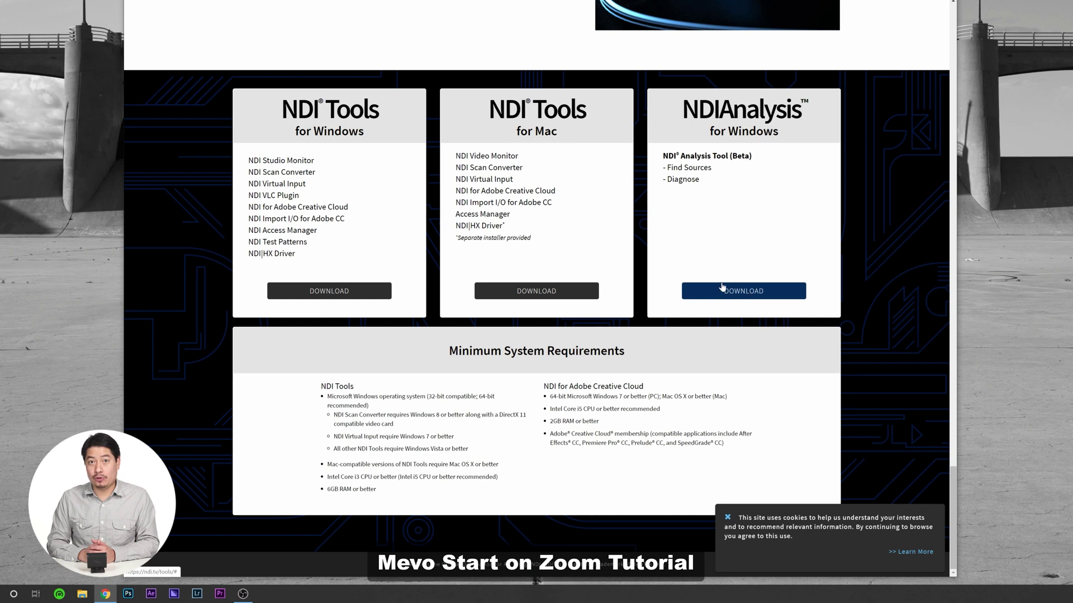
left_click_drag(306, 188, 243, 189)
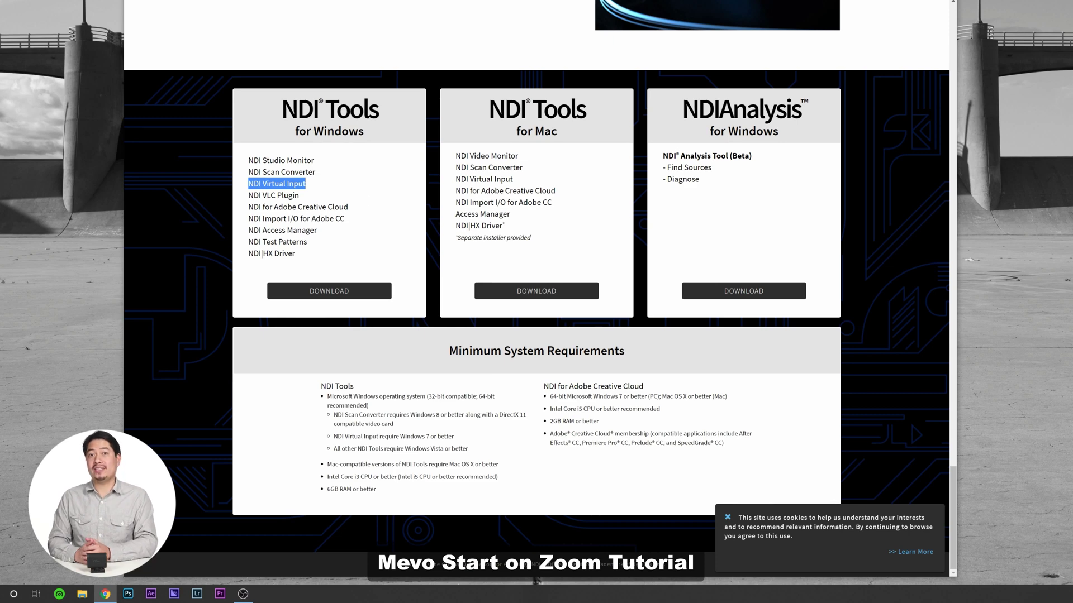
left_click(359, 207)
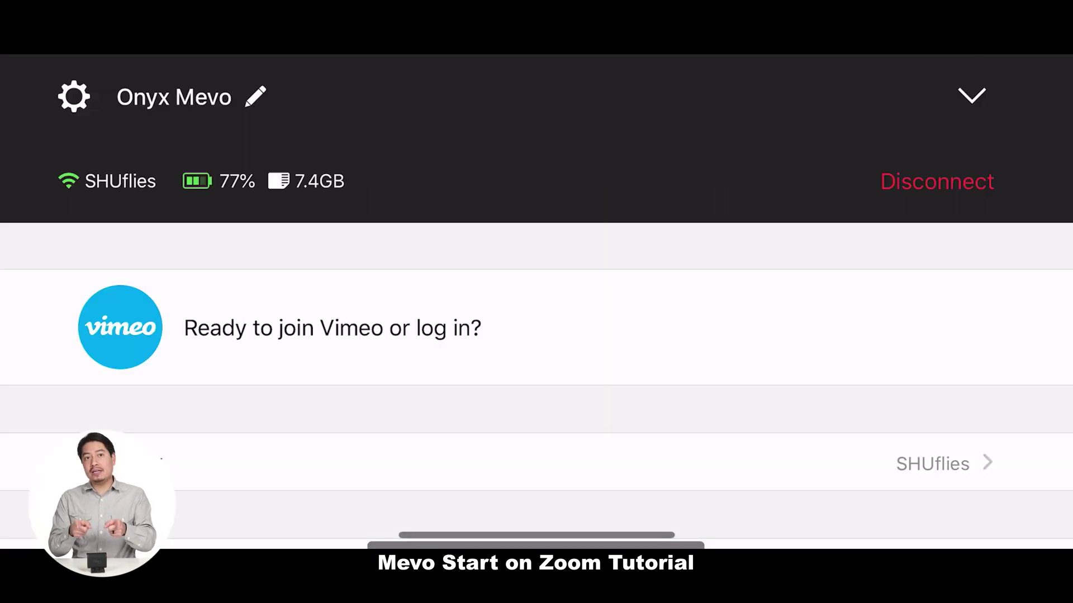
Switch on NDI Mode for the Onyx Mevo and reveal the hidden Windows tray icons
scroll(537, 344, "down", 10)
scroll(536, 344, "down", 2)
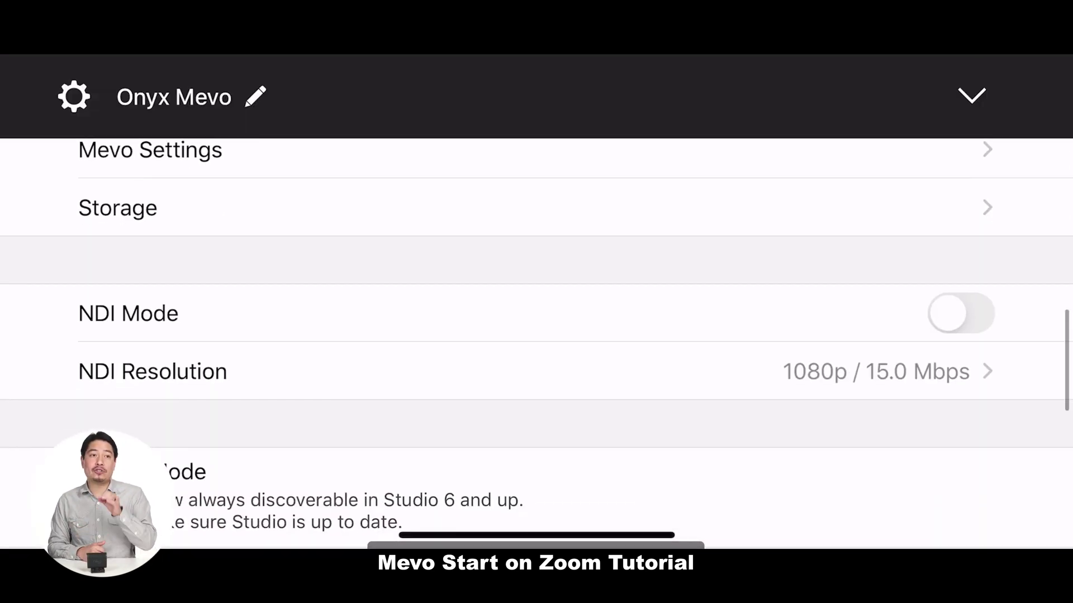
left_click(961, 314)
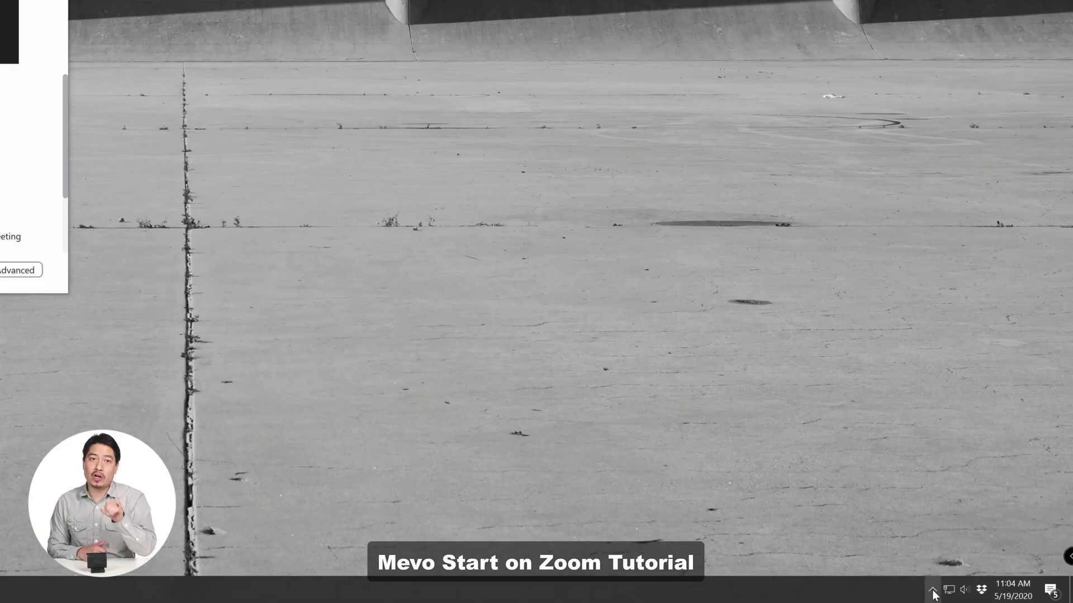
left_click(932, 591)
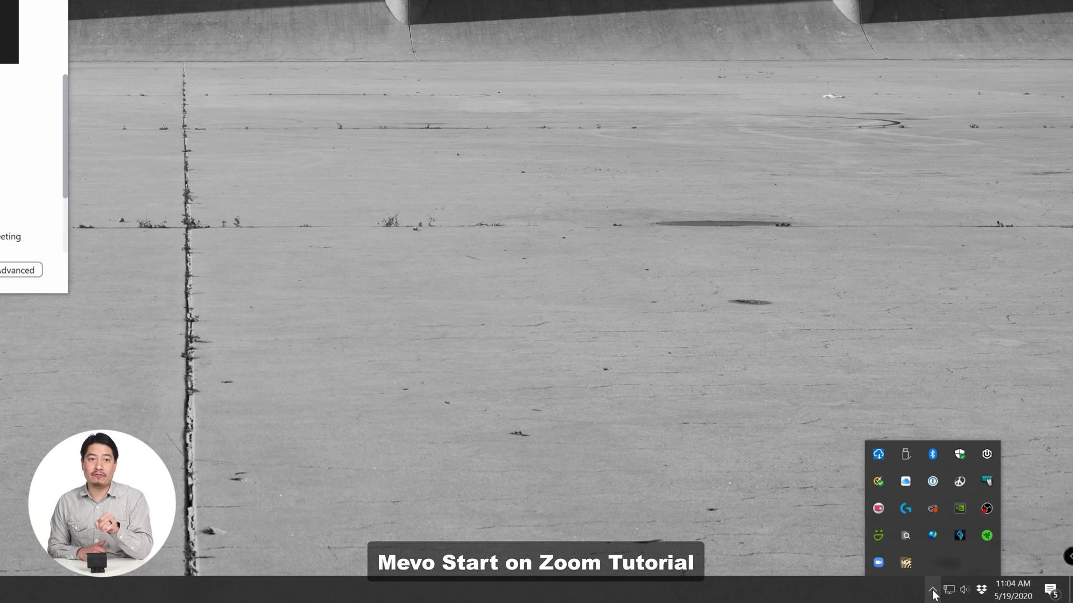
Choose Mevo-P1205 under MEVO-P1205 as the NDI Virtual Input source from its tray icon
right_click(907, 566)
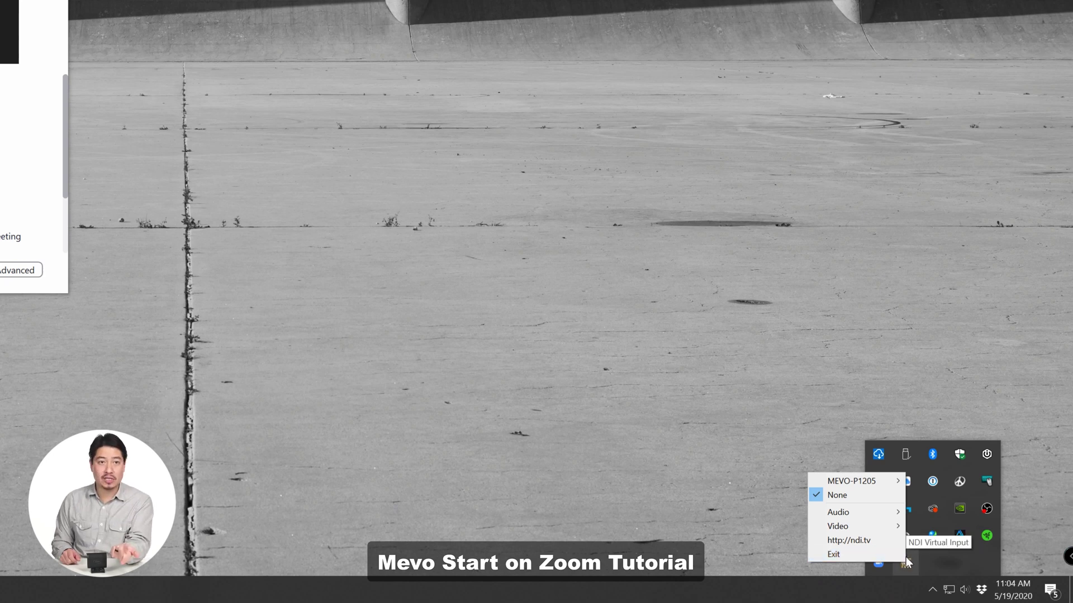
mouse_move(895, 485)
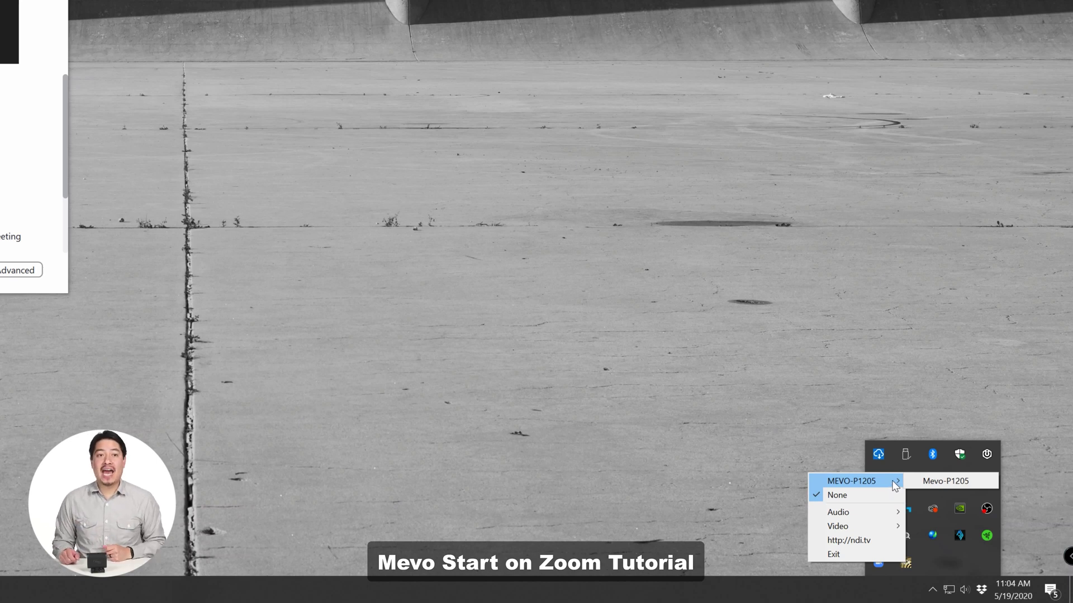
left_click(931, 481)
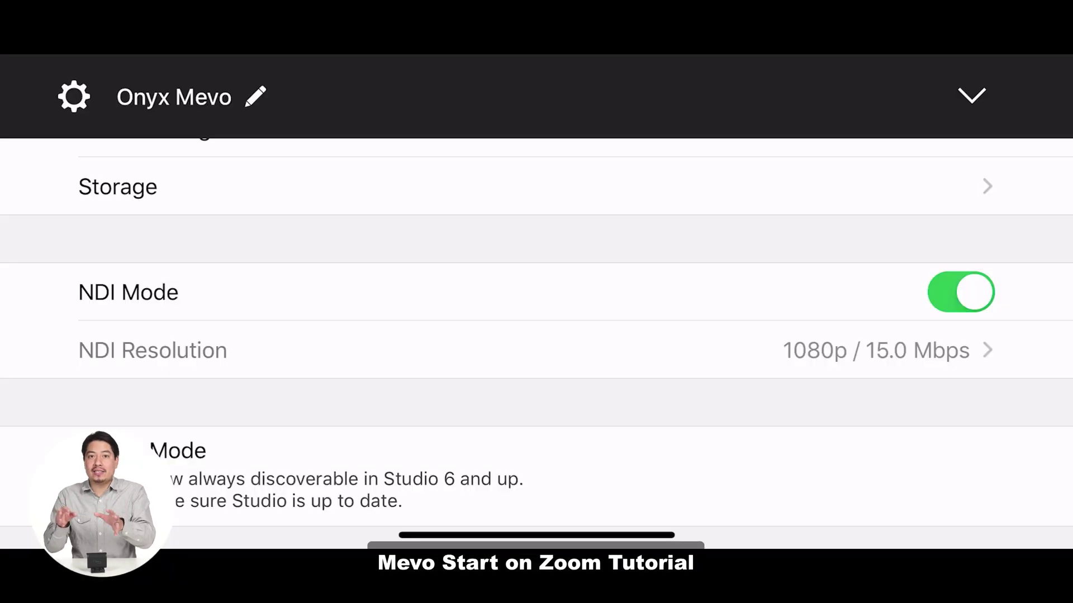
left_click(961, 292)
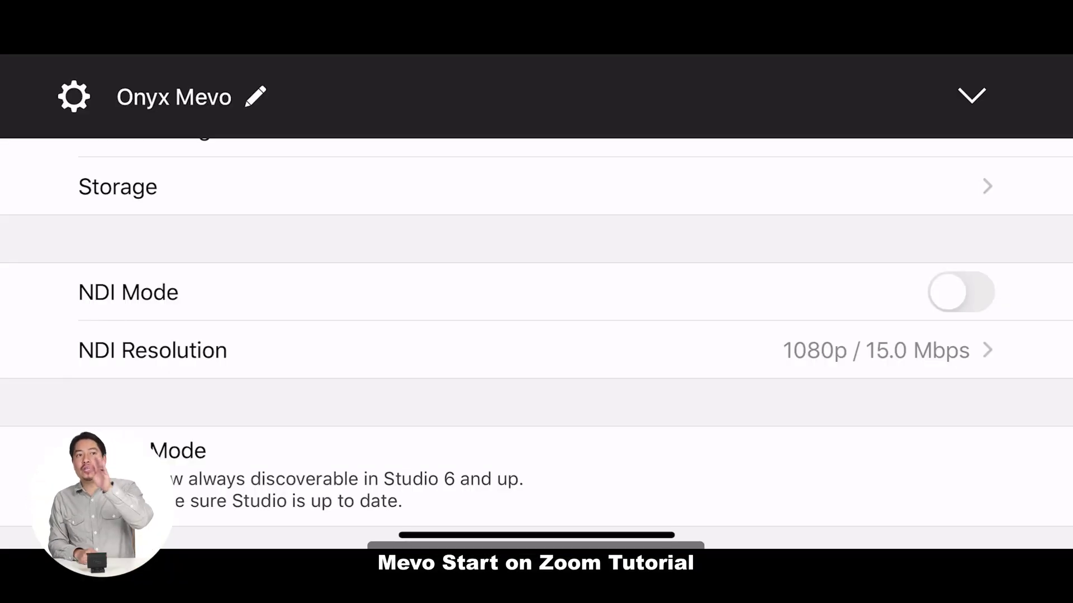
Change the NDI Resolution to 1080p / 5.0 Mbps and turn NDI Mode back on
left_click(503, 350)
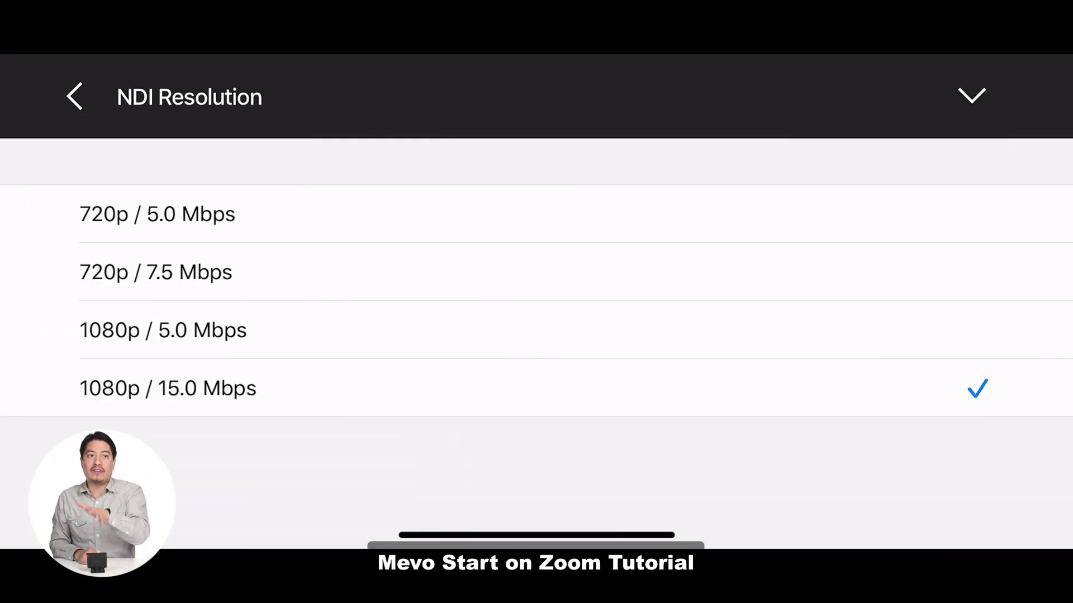
left_click(503, 330)
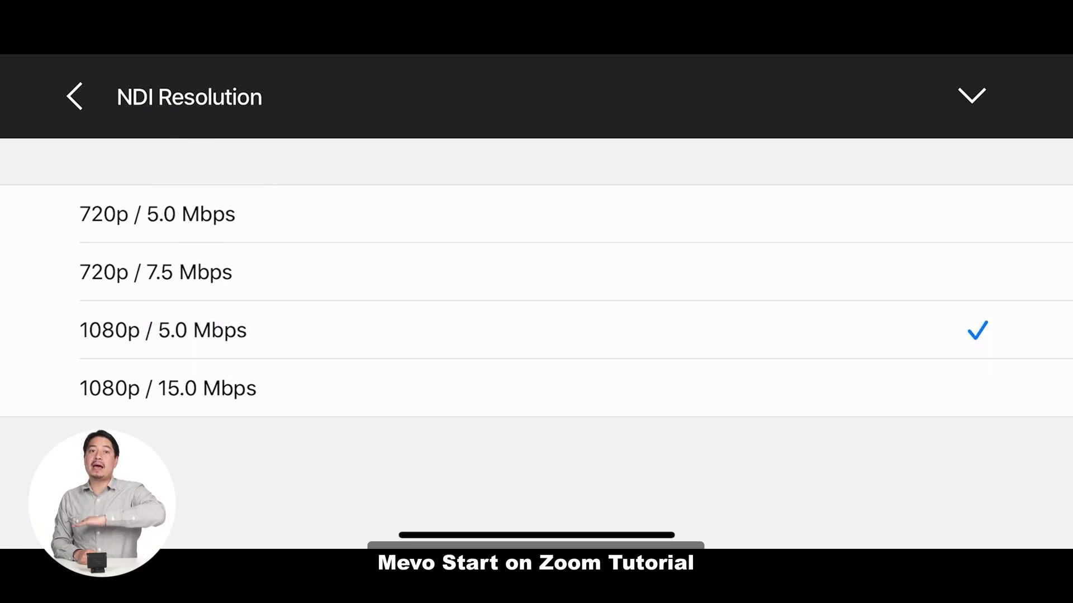
left_click(74, 96)
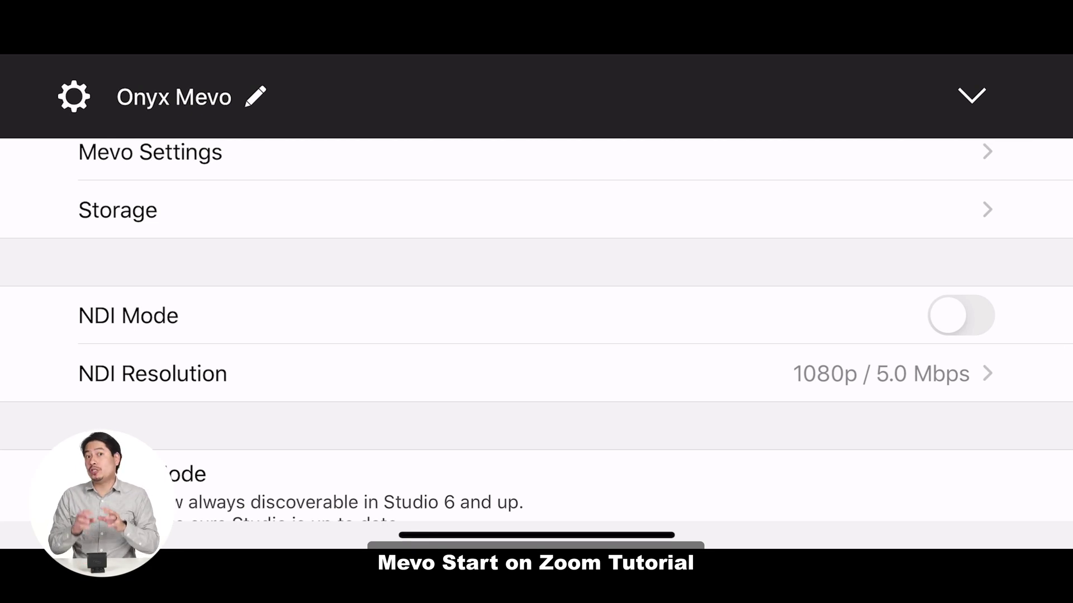
left_click(961, 315)
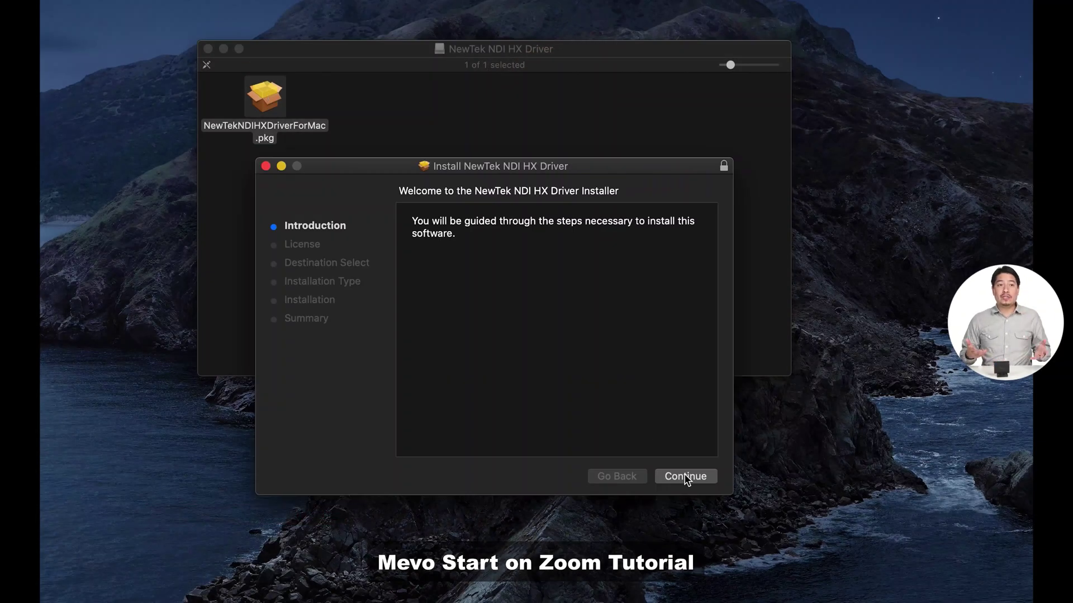
Agree to the license and run the standard NewTek NDI HX Driver installation
left_click(684, 476)
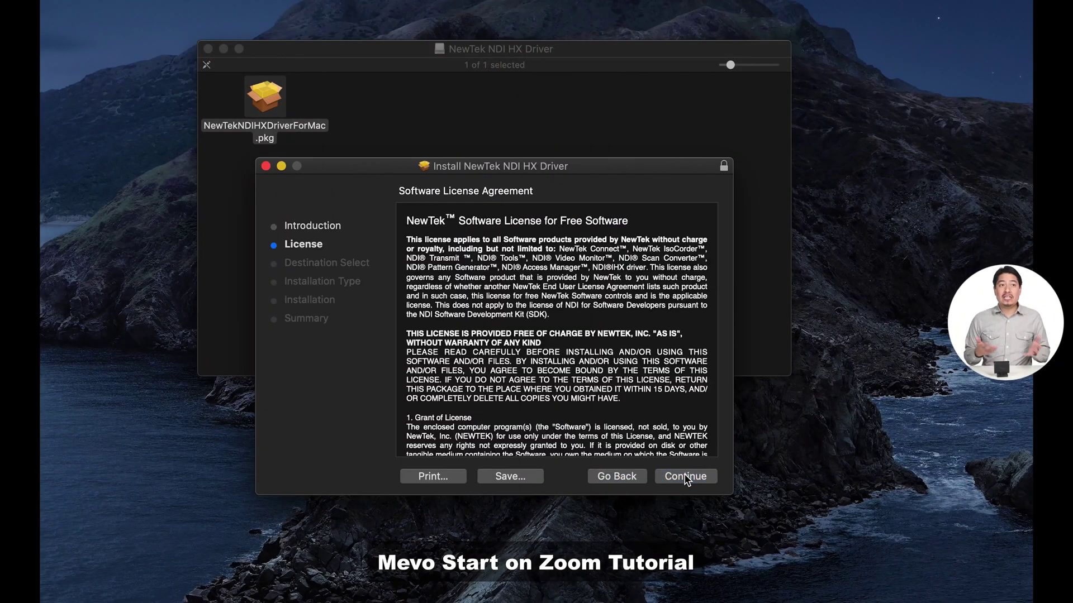
left_click(685, 477)
left_click(652, 291)
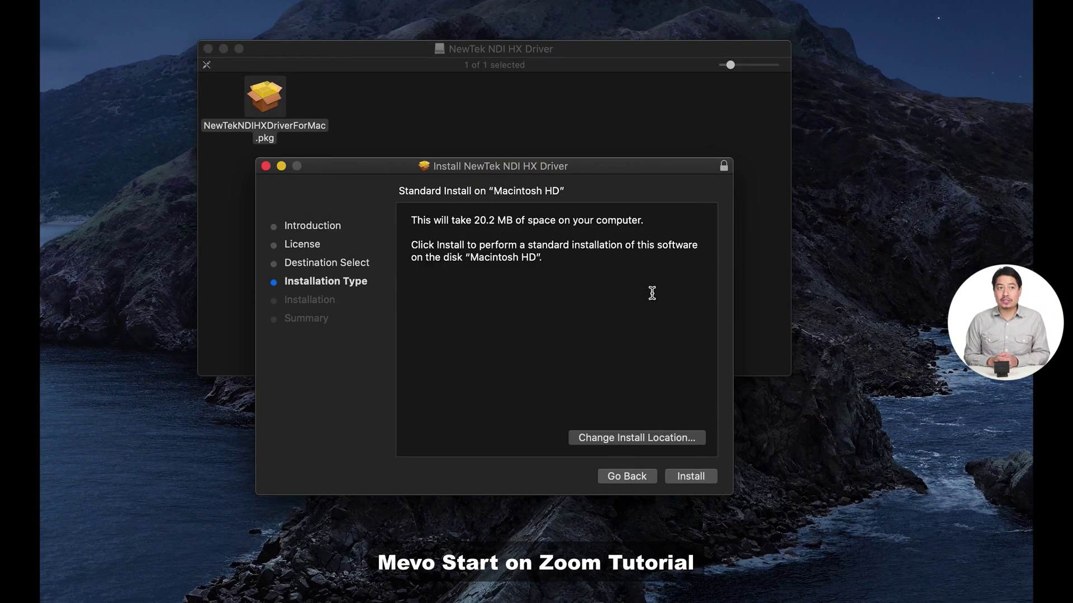
left_click(691, 477)
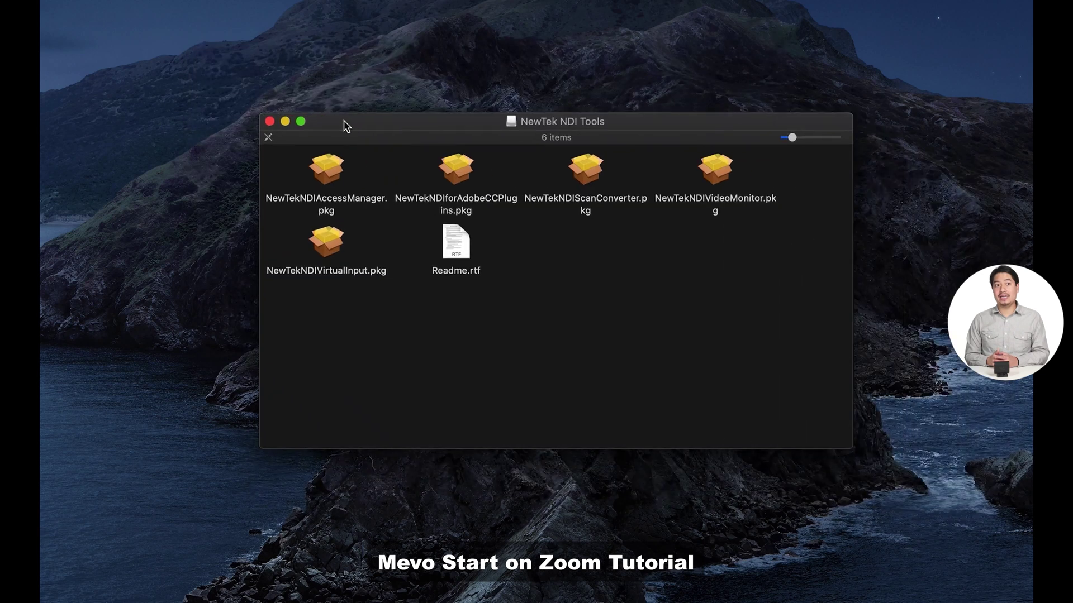
left_click_drag(345, 125, 320, 128)
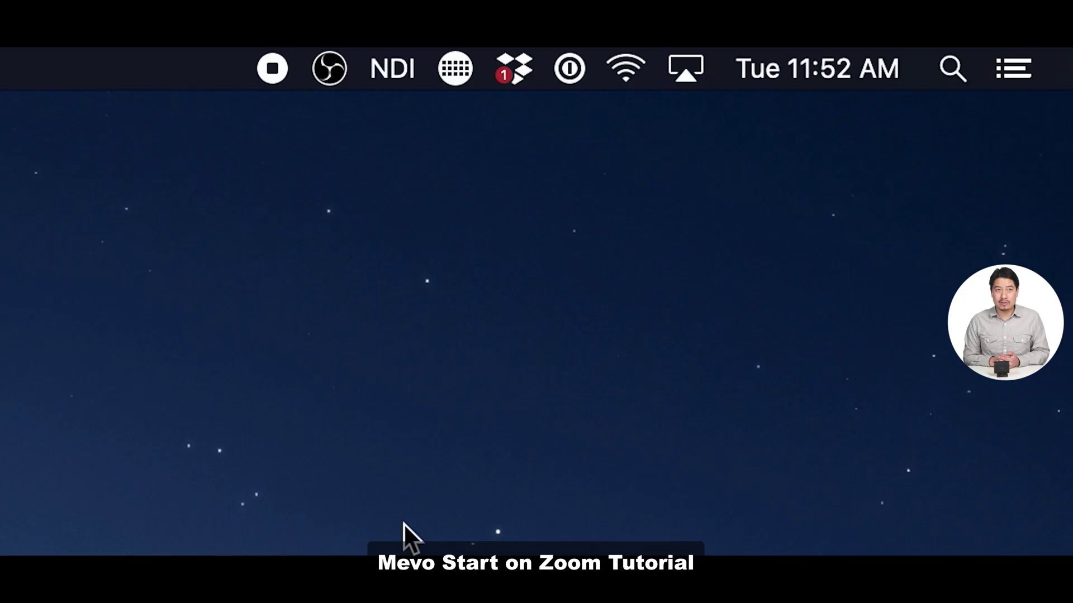
Pick MEVO-P1205 from the menu-bar NDI sources list, then bring up Zoom's video settings
left_click(389, 66)
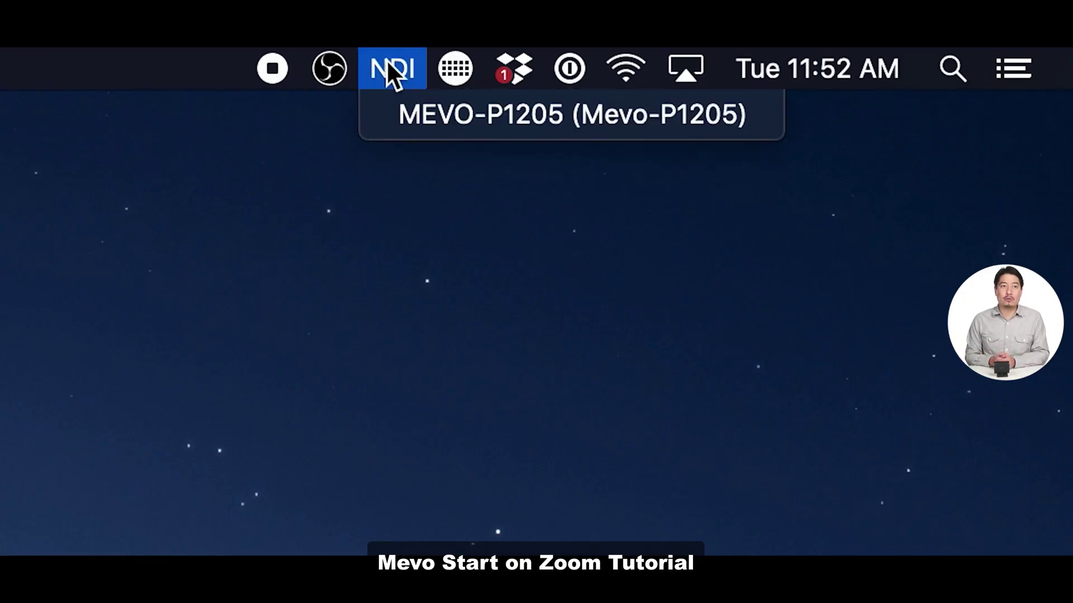
left_click(421, 122)
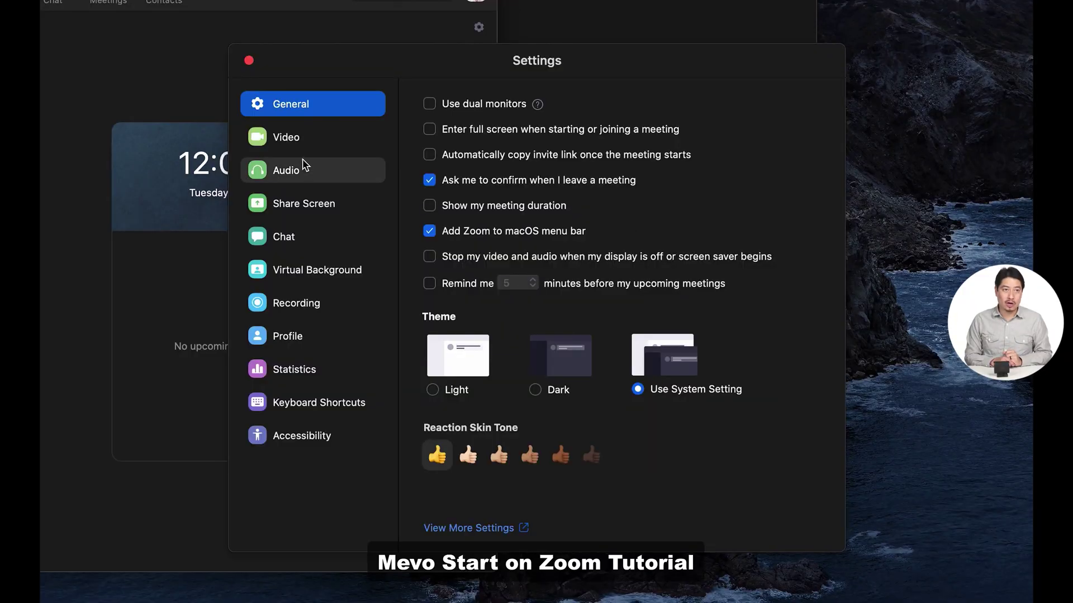
left_click(305, 141)
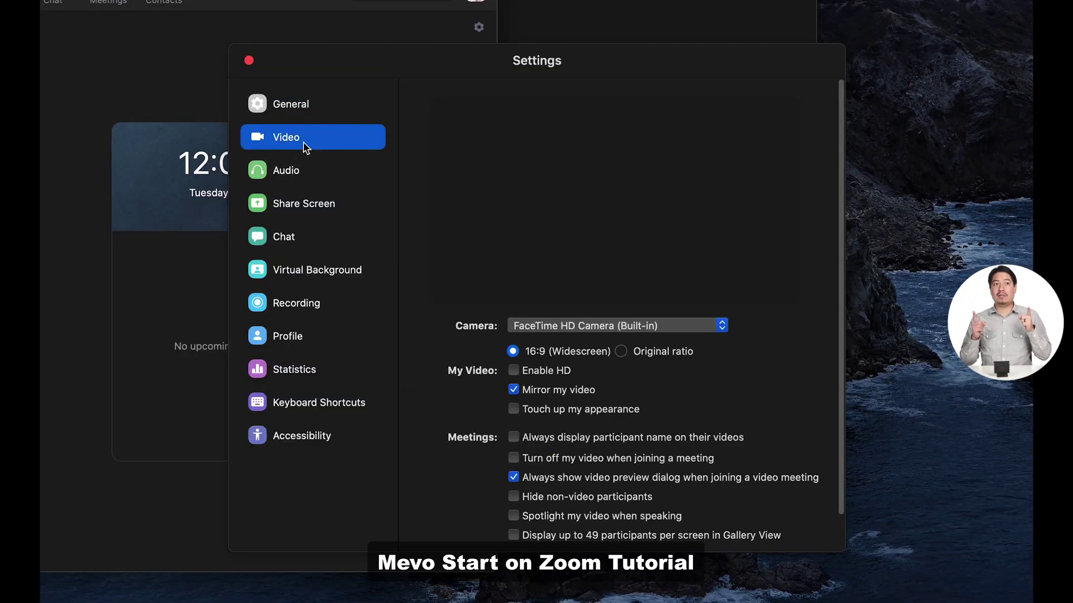
Review the cameras in Zoom's Camera dropdown, keeping FaceTime HD Camera, then start adding an OBS source
left_click(634, 329)
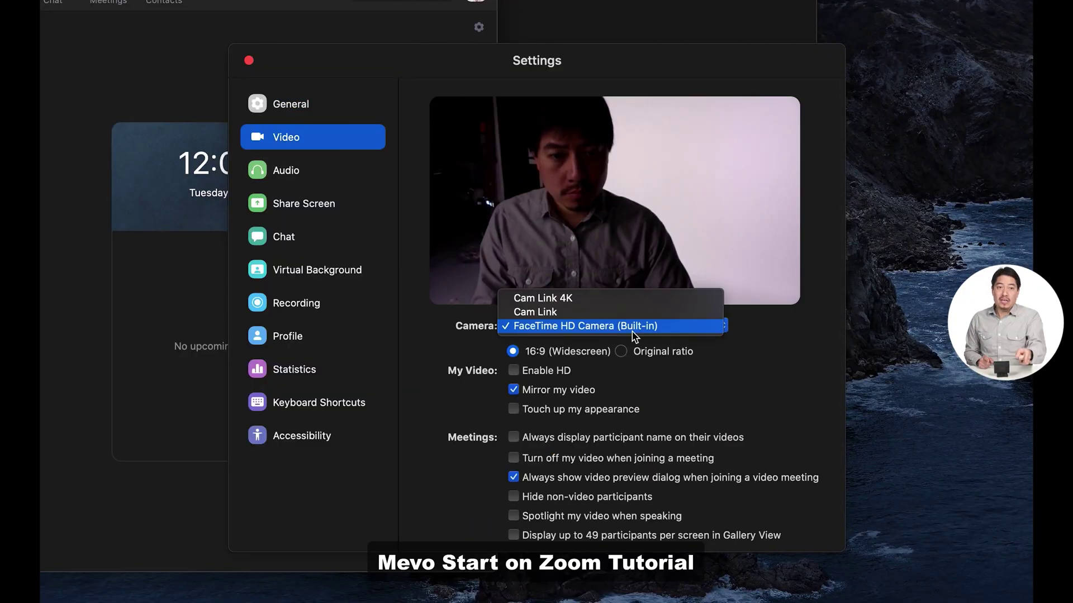
left_click(769, 344)
left_click(710, 326)
left_click(775, 334)
left_click(708, 329)
left_click(788, 340)
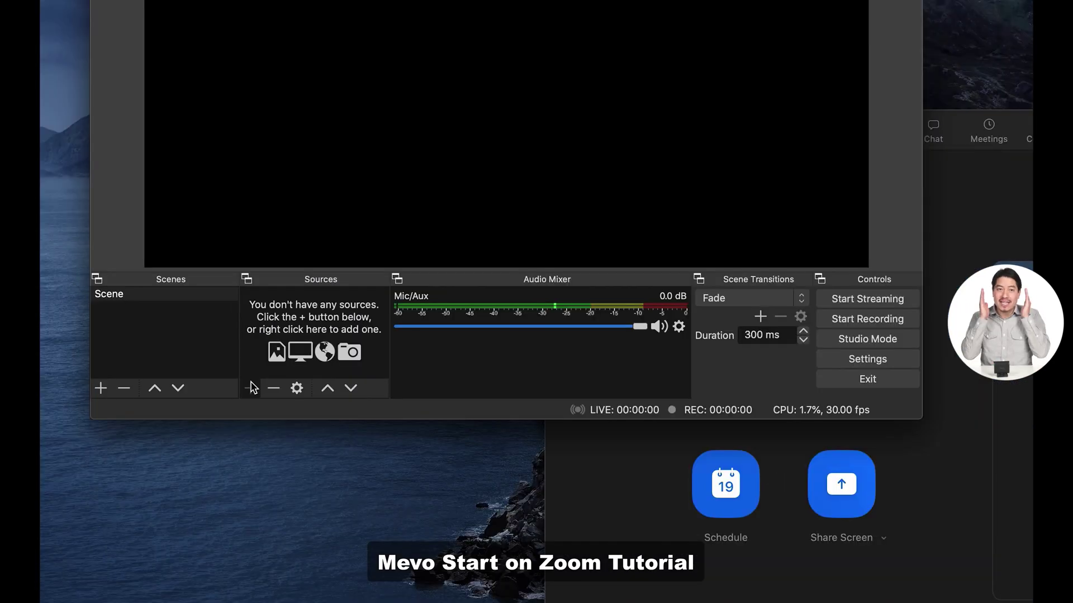
left_click(250, 386)
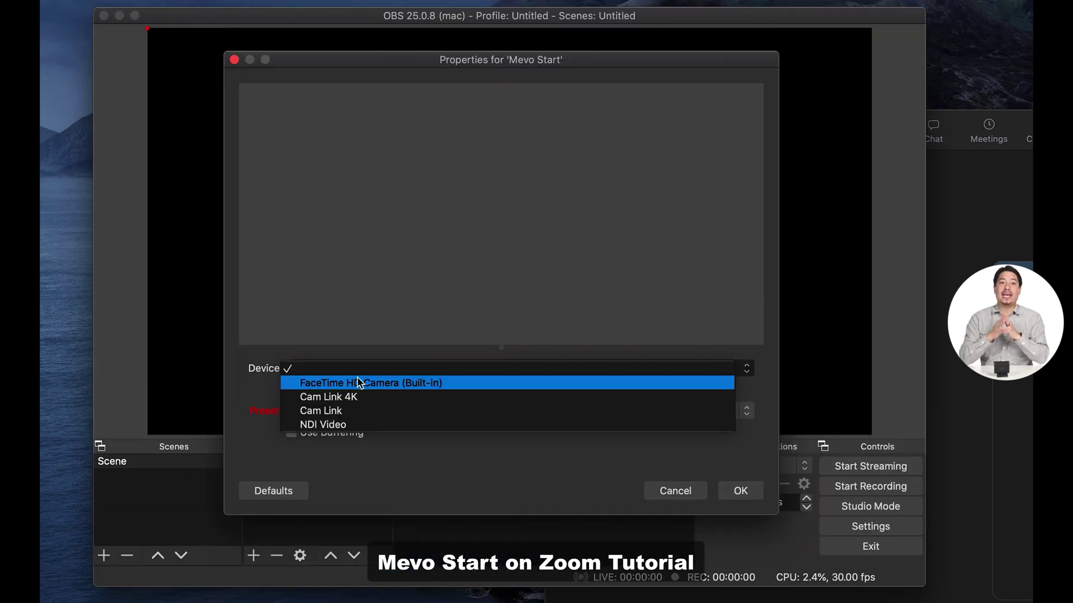
Set the Mevo Start source's device to NDI Video with the High preset and confirm
left_click(370, 424)
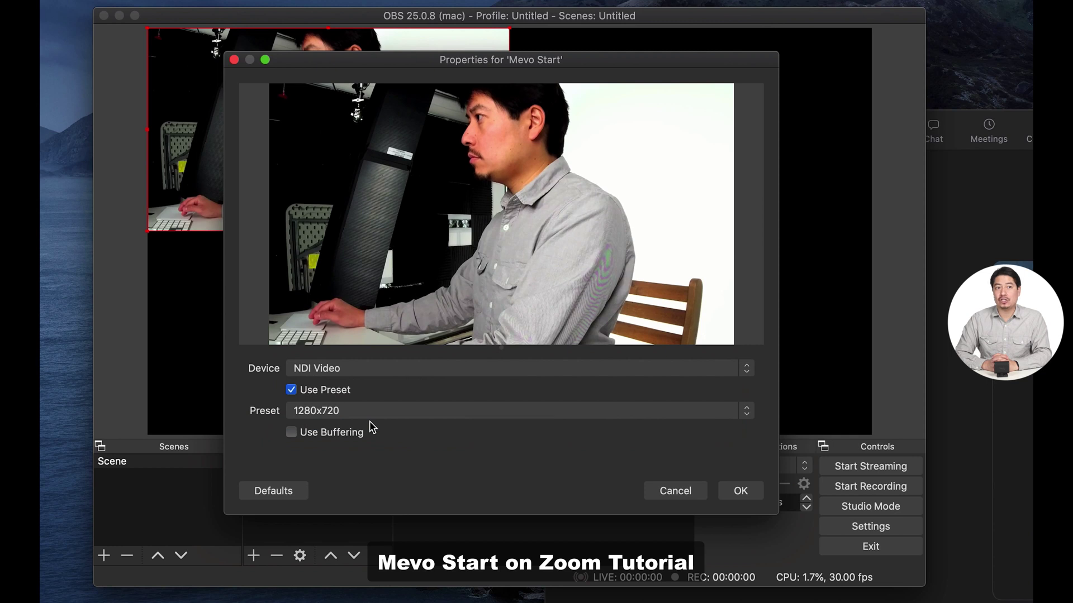
left_click(388, 413)
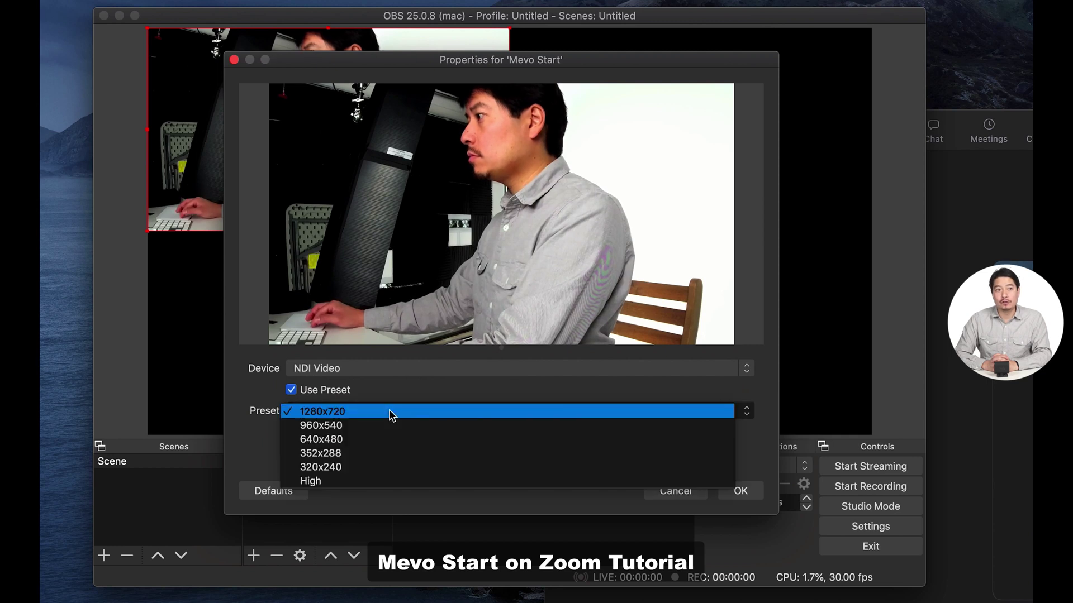
left_click(377, 483)
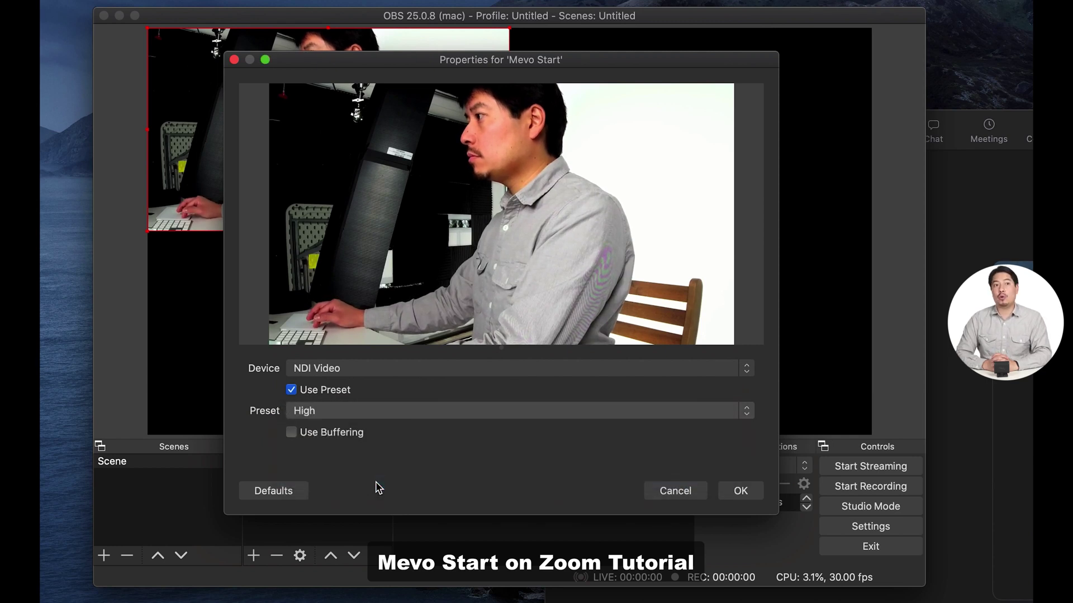
left_click(736, 496)
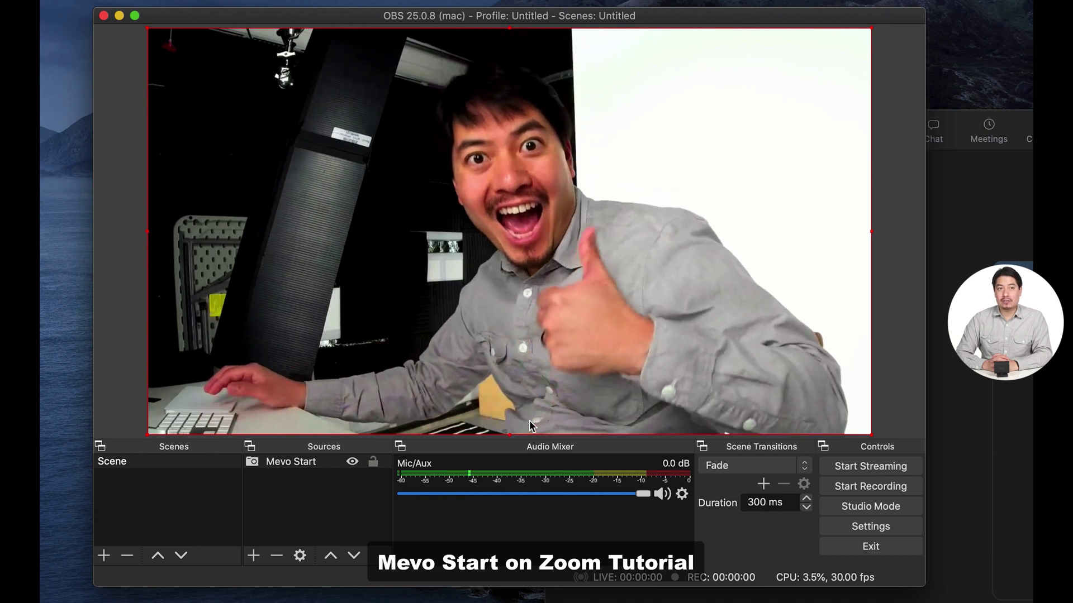